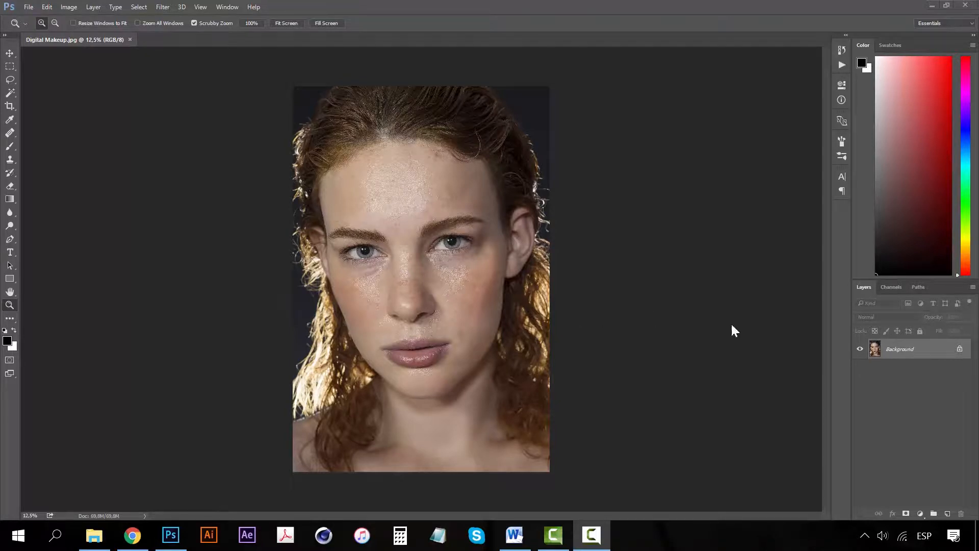
Duplicate the Background layer and toggle the copy's visibility to compare it with the original.
left_click(934, 360)
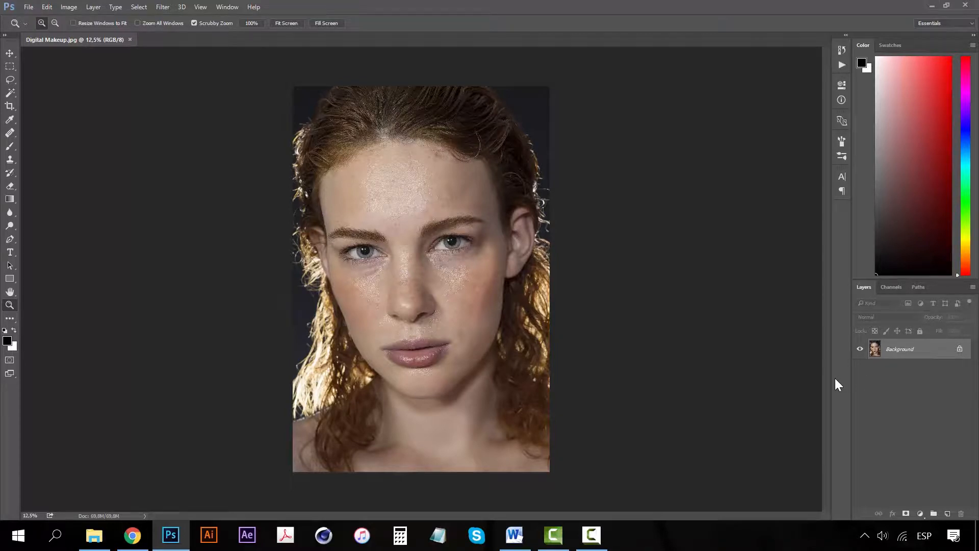
key("ctrl+j")
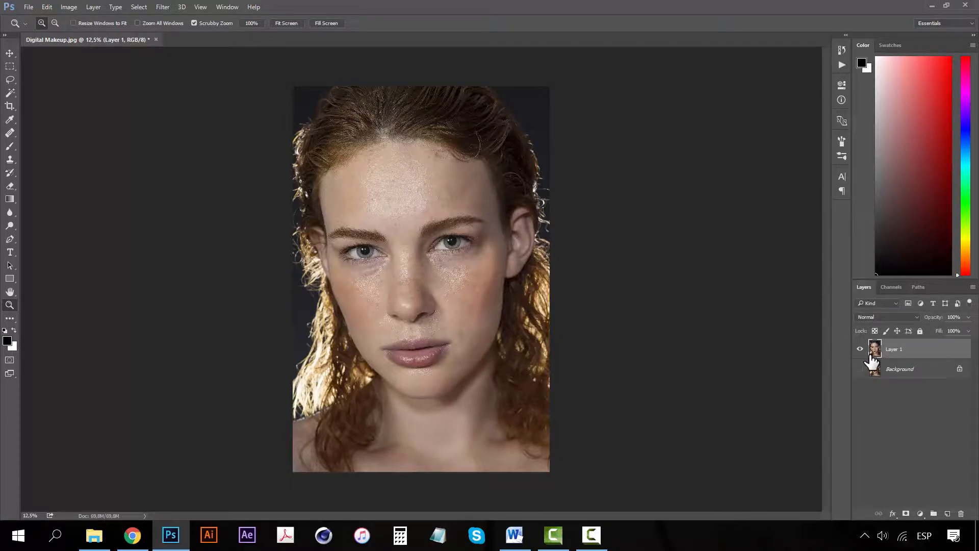
left_click(860, 349)
left_click(861, 348)
left_click(860, 350)
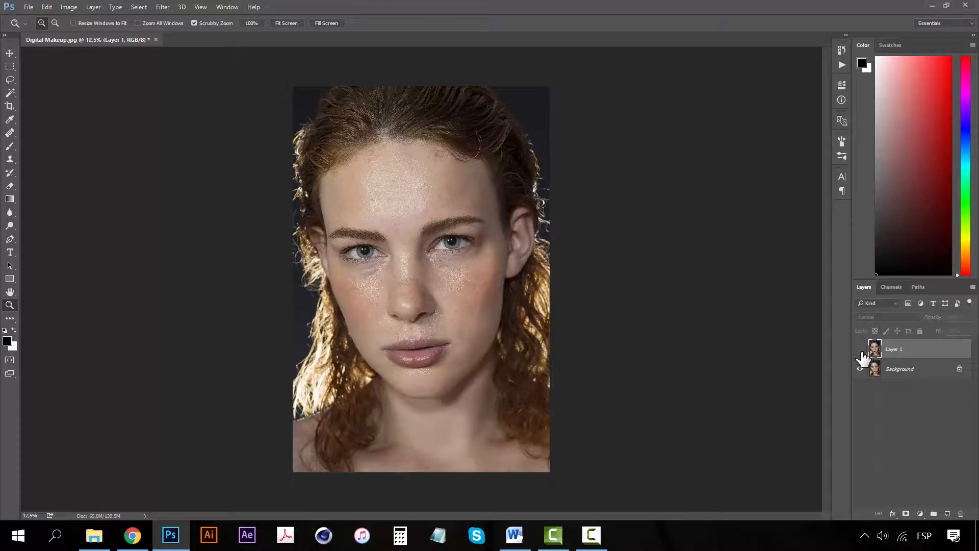
left_click(860, 352)
left_click(860, 352)
left_click(860, 352)
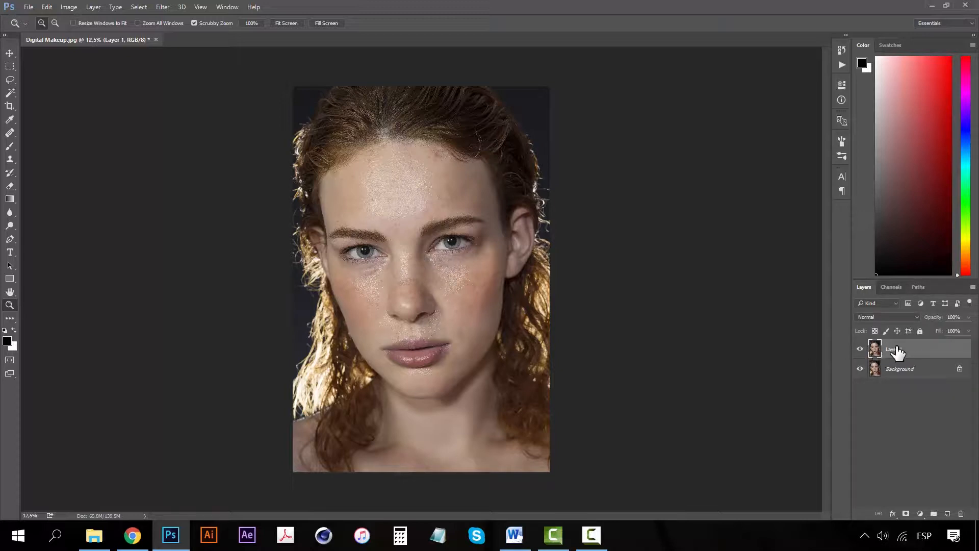
Open the Liquify filter on the duplicated layer with the face enlarged to 25% in its preview.
left_click(508, 244)
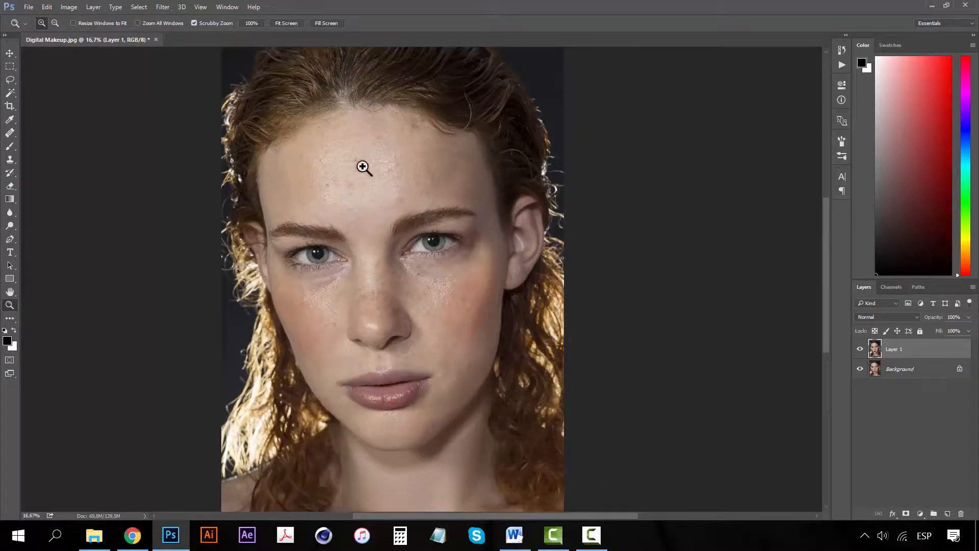
left_click(162, 7)
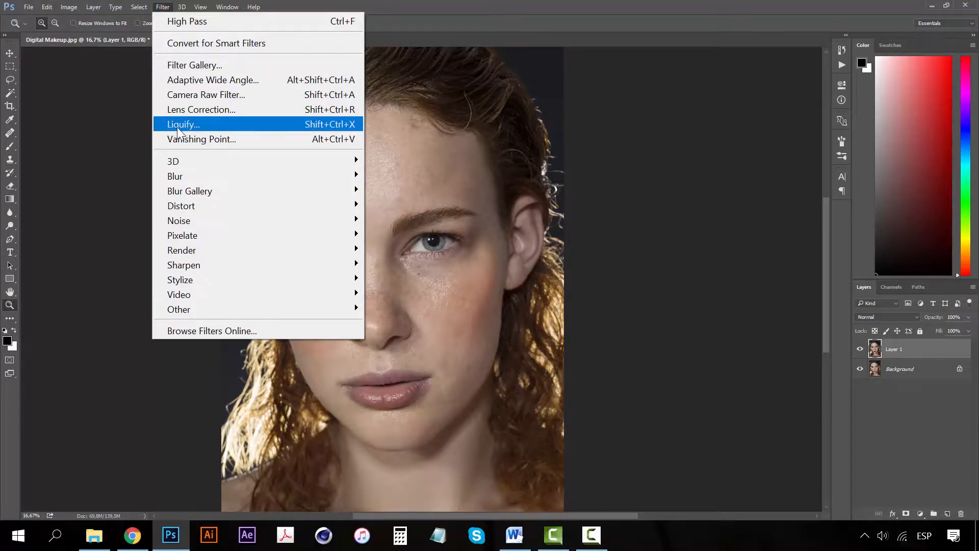
left_click(218, 125)
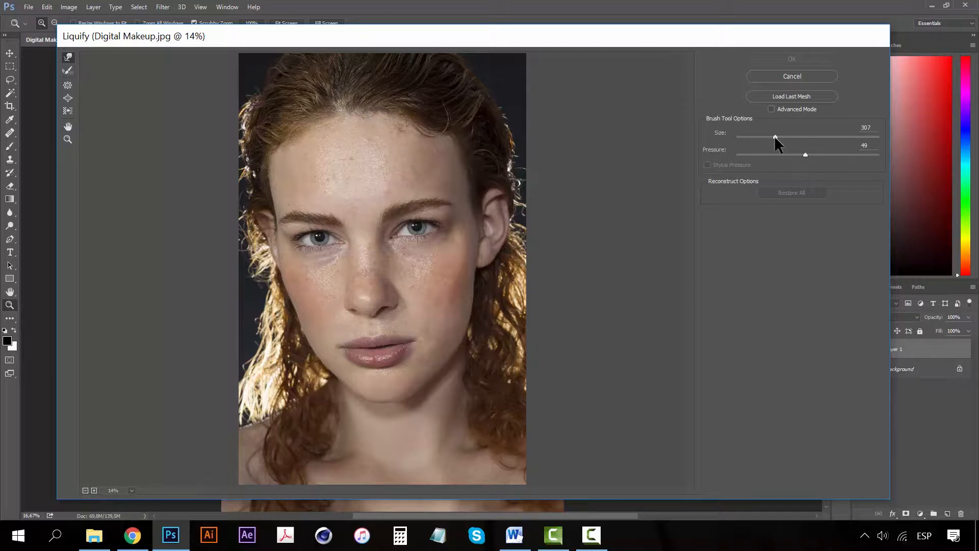
left_click(94, 490)
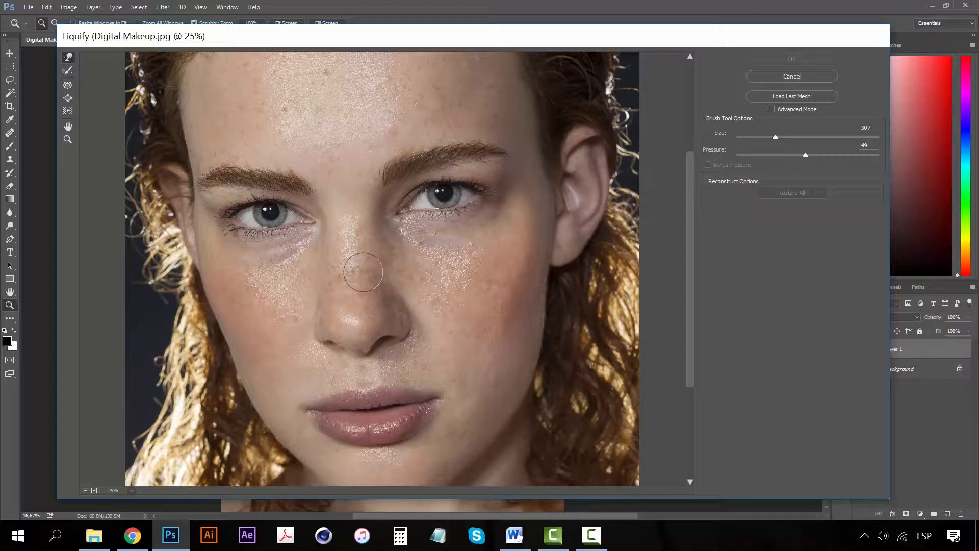
Try the Forward Warp tool by pushing the nose and the ear with a brush size of 1091.
left_click_drag(363, 271, 408, 263)
key("ctrl+alt+z")
left_click(813, 137)
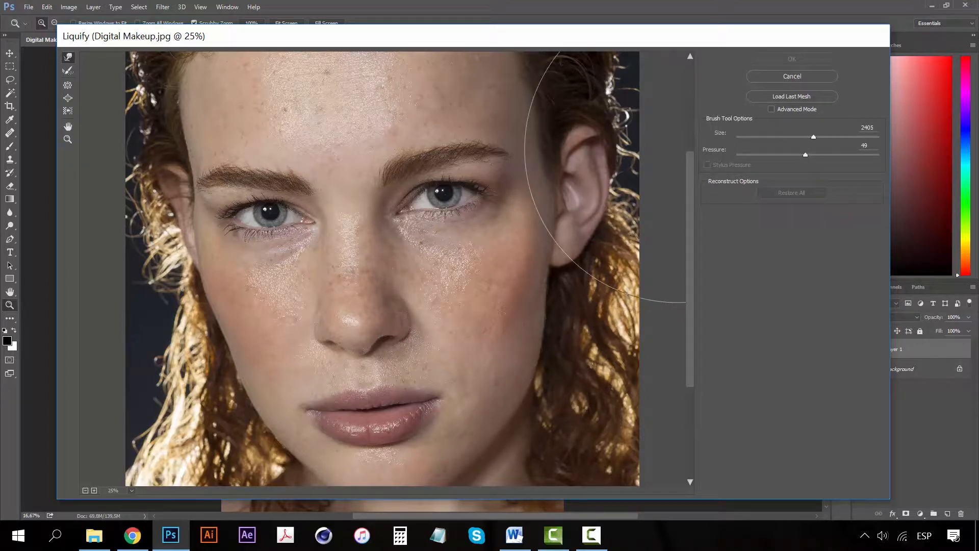
left_click(796, 136)
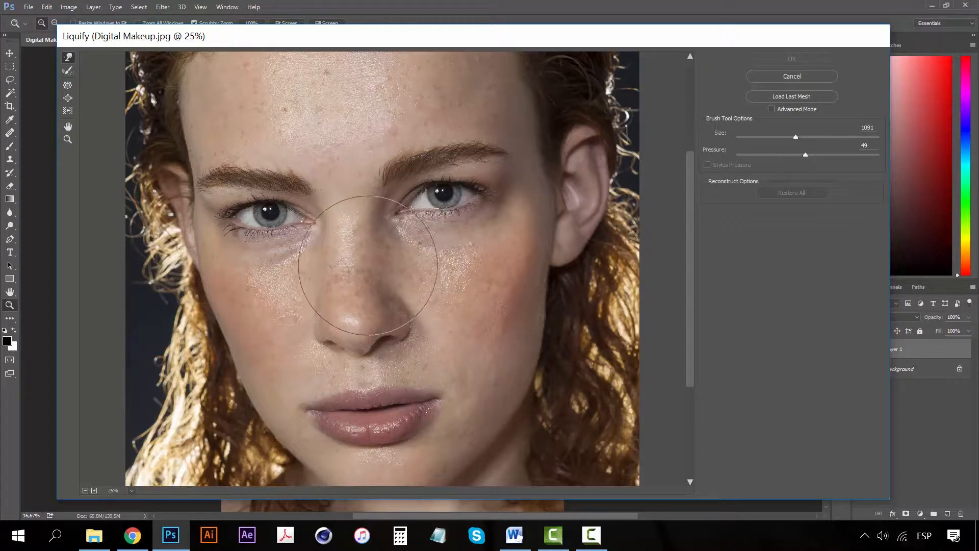
left_click(322, 267)
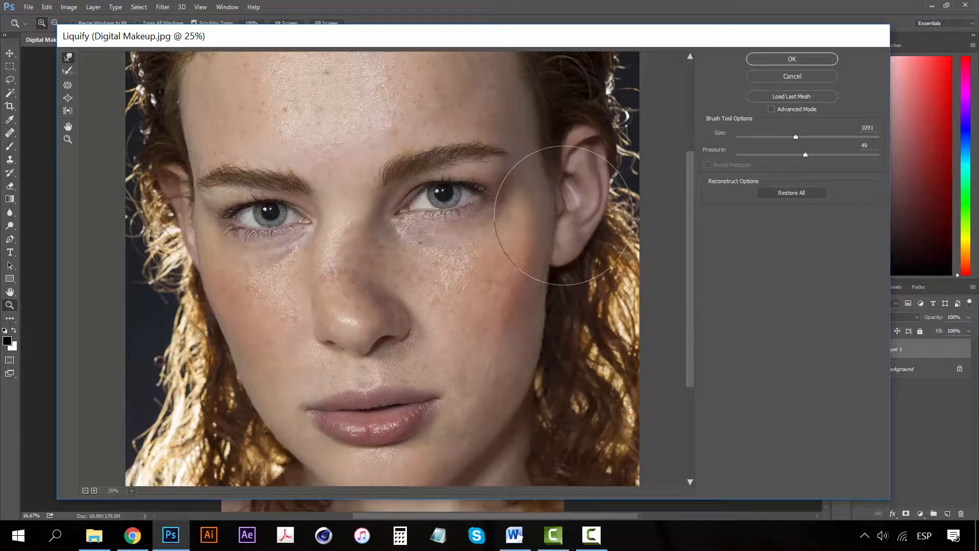
left_click_drag(562, 217, 603, 223)
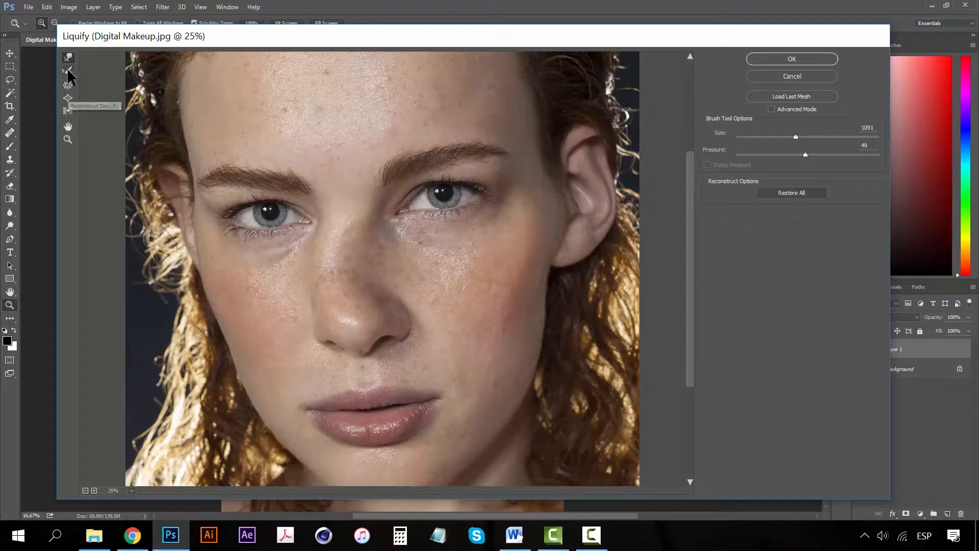
Try shrinking one eye with the Pucker tool at size 956 and enlarging the other with the Bloat tool at size 1465.
left_click(68, 86)
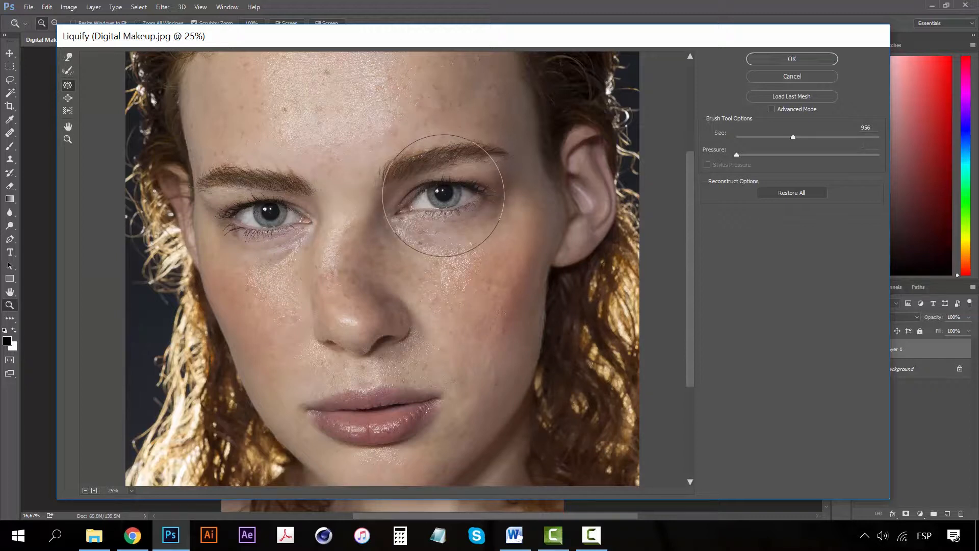
left_click_drag(443, 196, 443, 196)
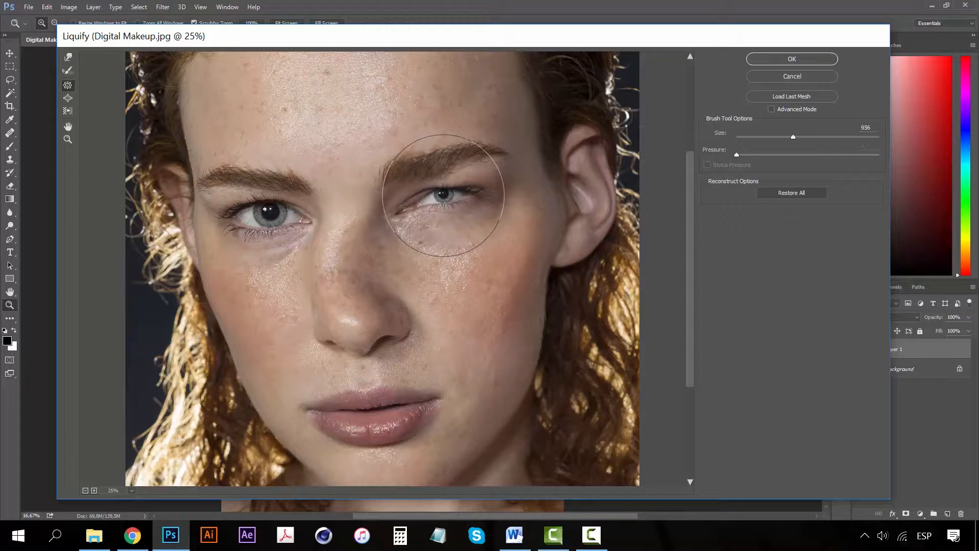
left_click(68, 98)
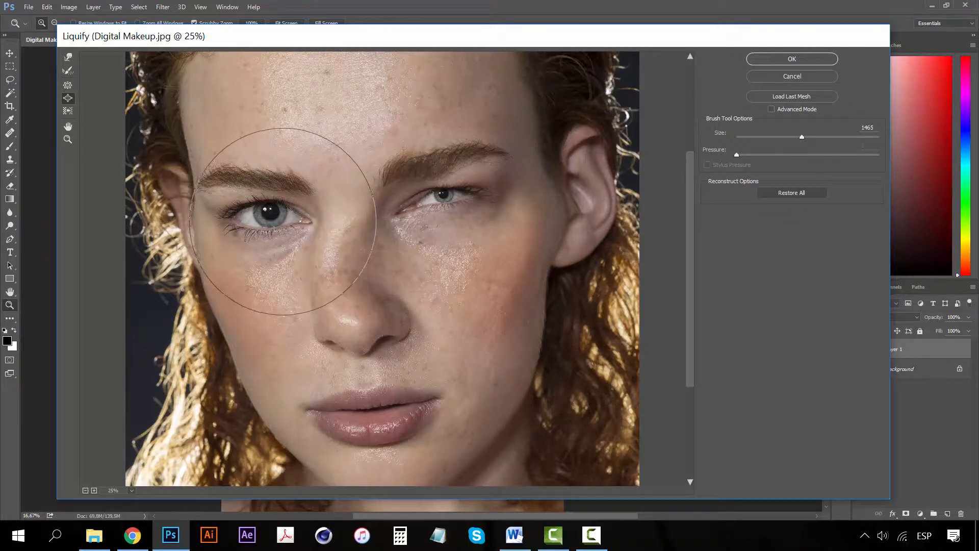
left_click_drag(280, 221, 280, 221)
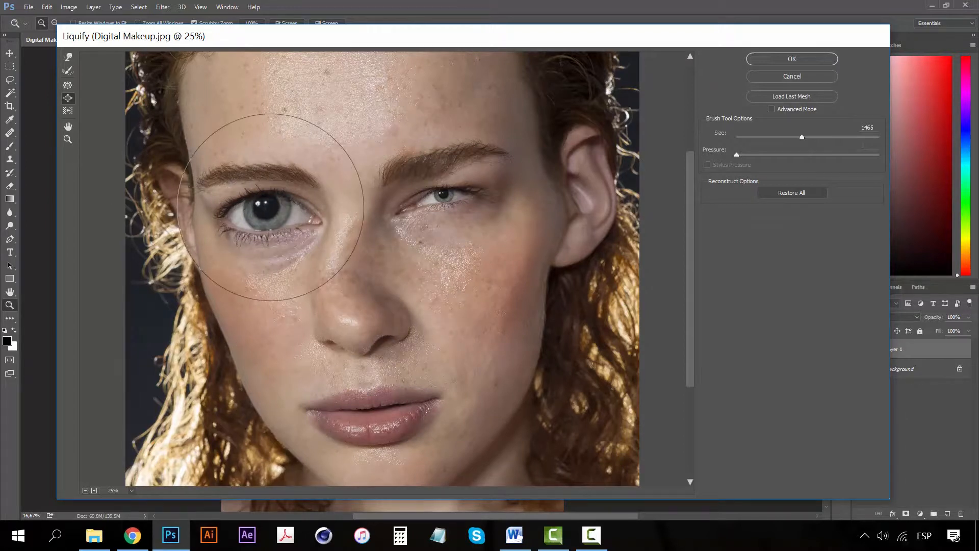
Reconstruct the distorted eyes with a Reconstruct brush size of 2652, and restore the whole image to its undistorted state.
left_click(68, 71)
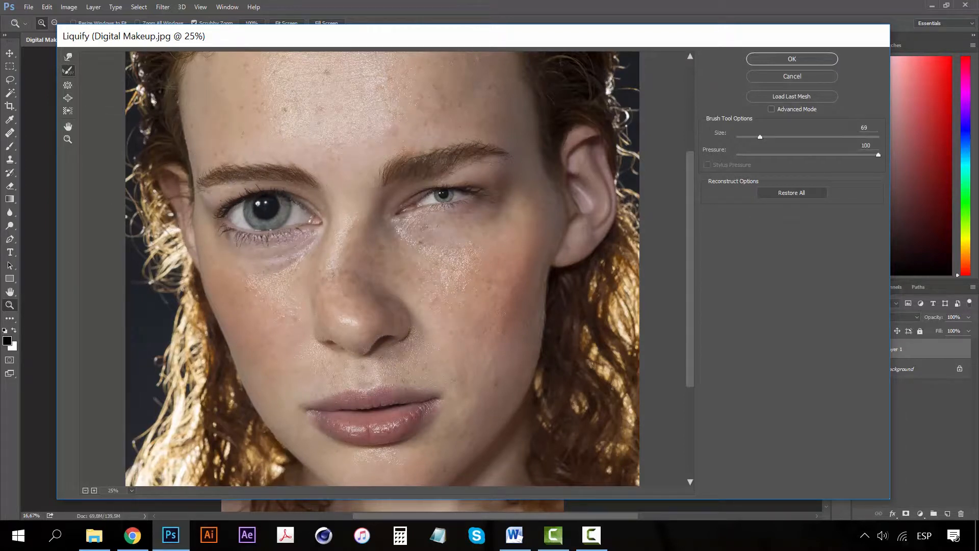
left_click(816, 137)
left_click_drag(495, 228, 495, 229)
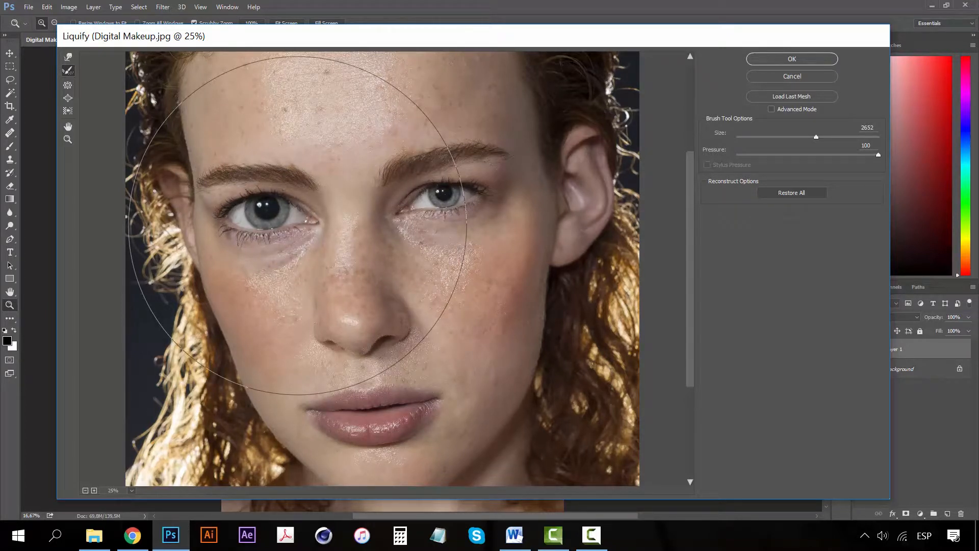
left_click(298, 225)
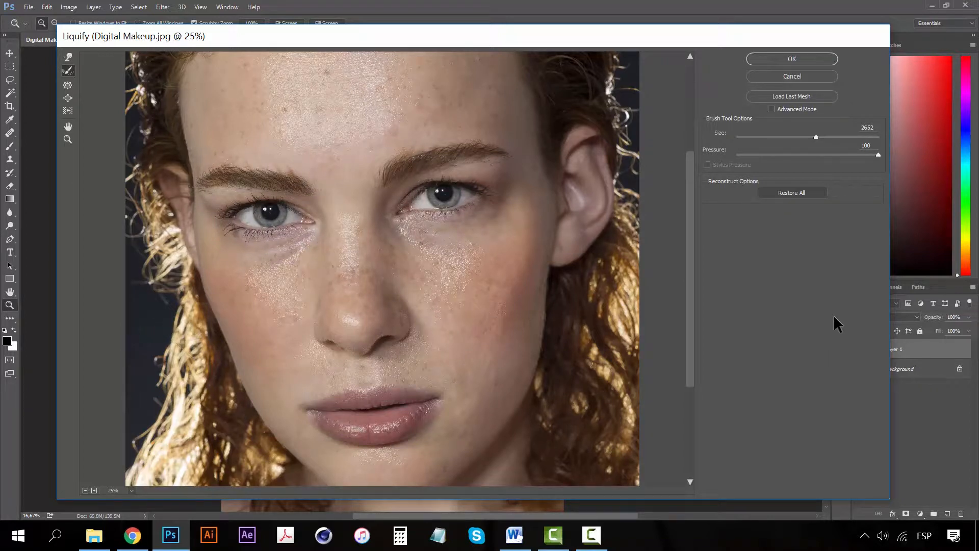
left_click(796, 194)
left_click(796, 193)
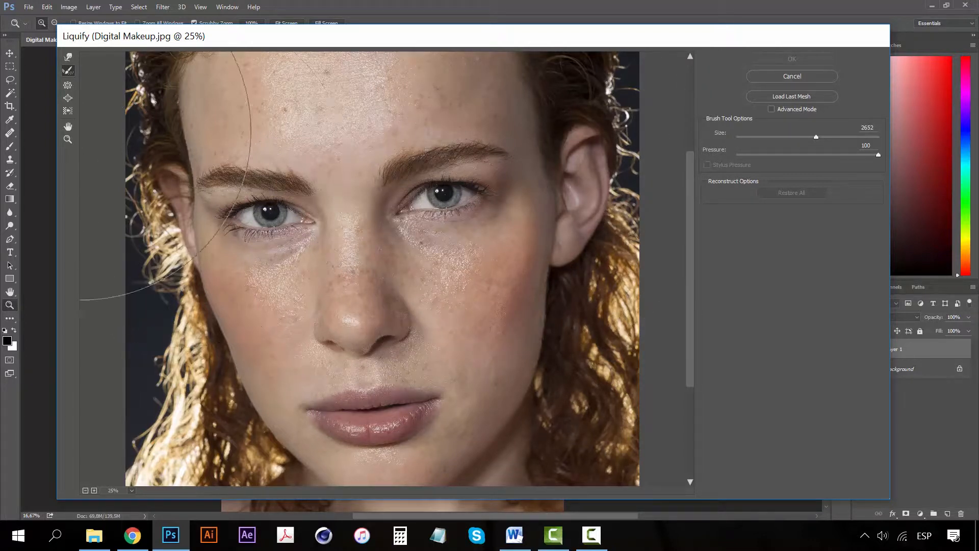
Enlarge the lips using the Bloat tool with a brush size of 800.
left_click(67, 98)
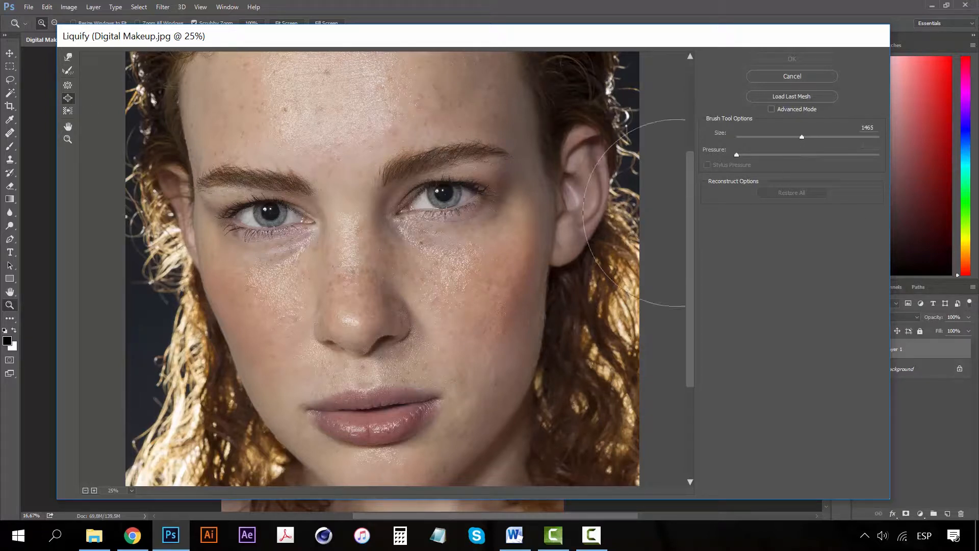
left_click_drag(801, 137, 787, 137)
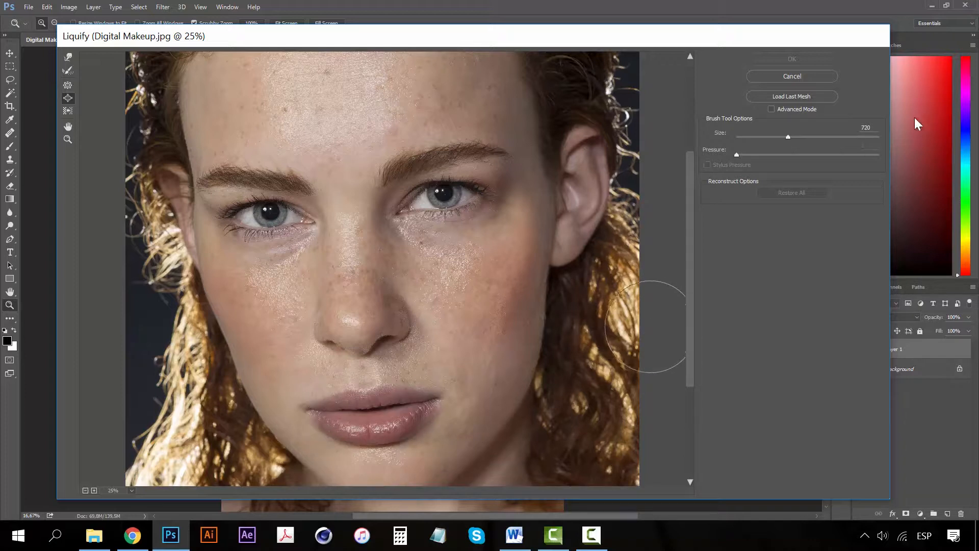
double_click(869, 128)
type("800")
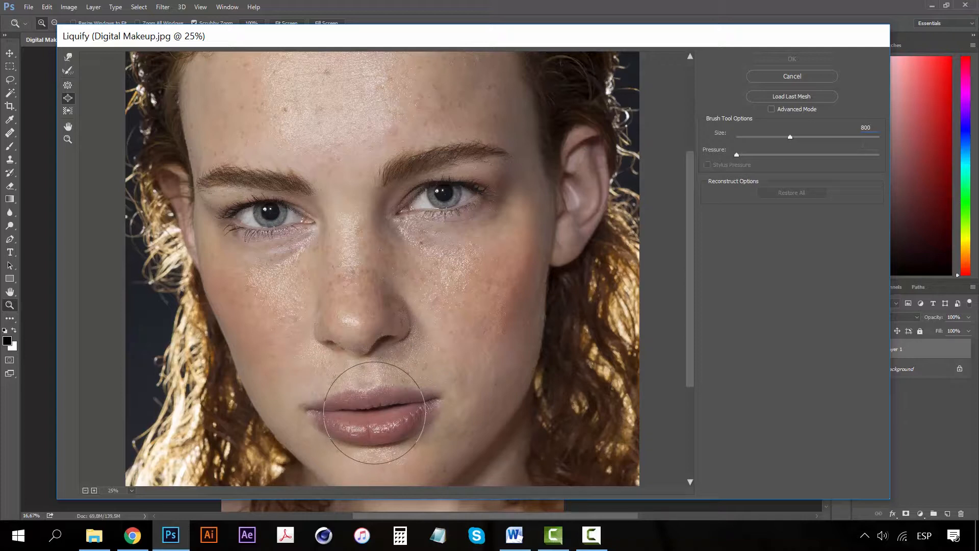
left_click(374, 412)
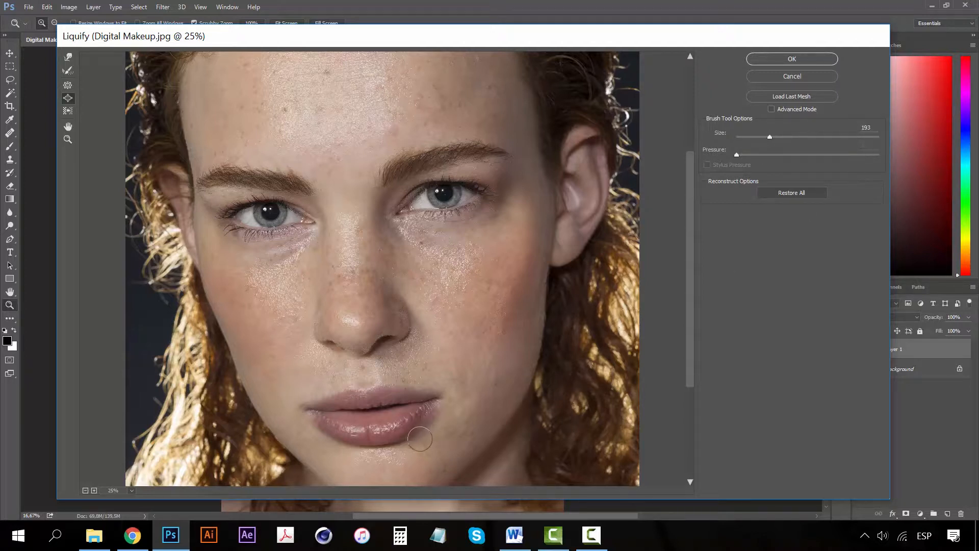
Set the Bloat brush size to 400 and check the lips against the full portrait.
left_click(868, 127)
type("400")
key("z")
left_click(419, 300, "alt")
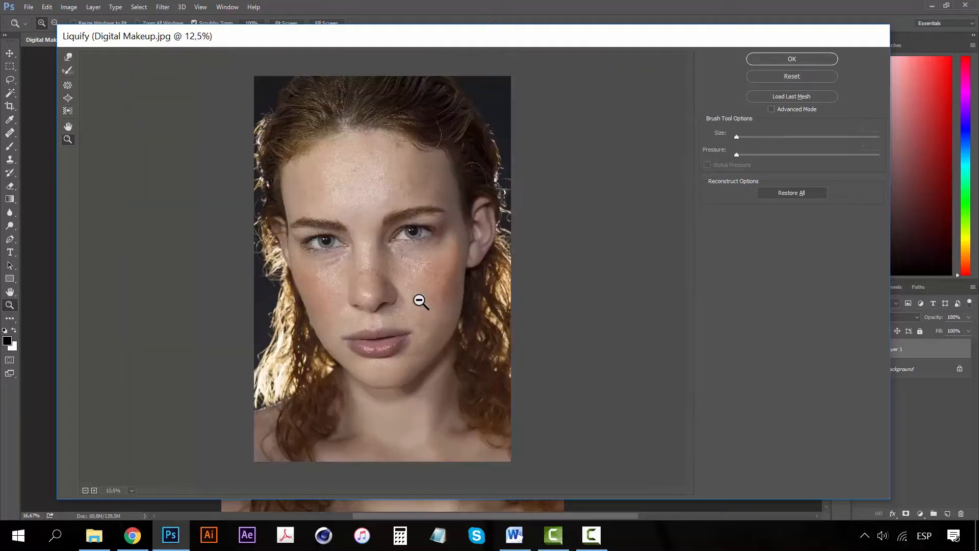
left_click(367, 259)
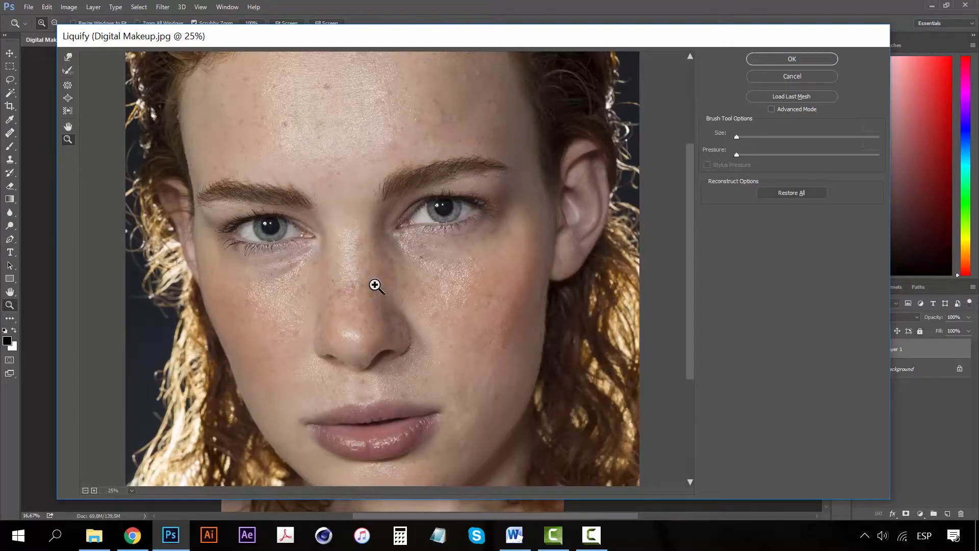
Choose the Pucker tool with a brush size of 1000 for working on the face.
left_click(67, 85)
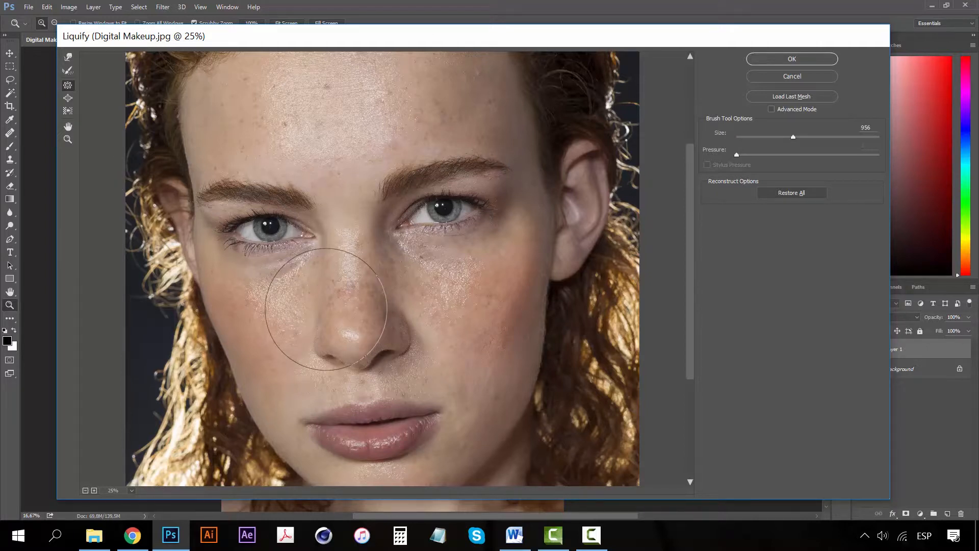
left_click(866, 128)
type("1000")
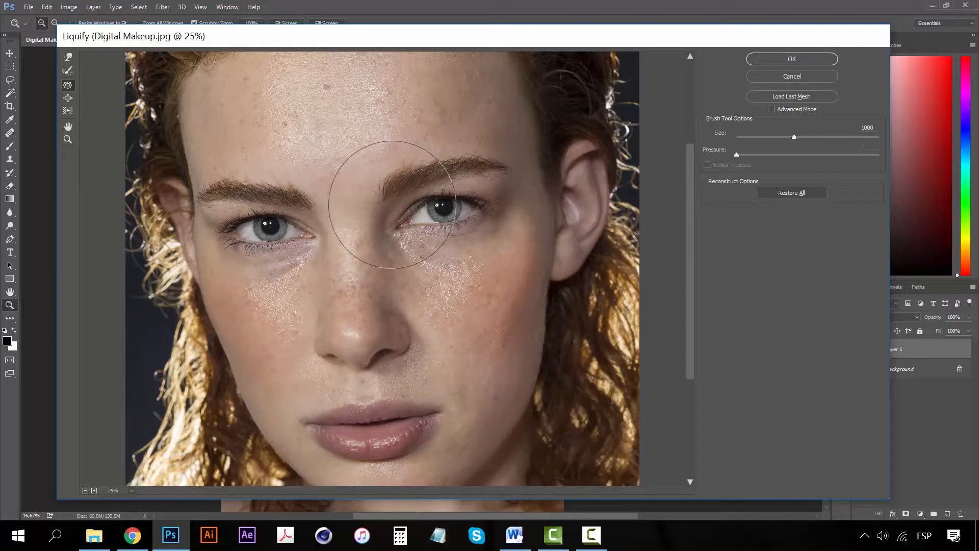
Set the Bloat brush size to 1000 and check the face's proportions in the full portrait.
left_click(69, 95)
left_click(69, 97)
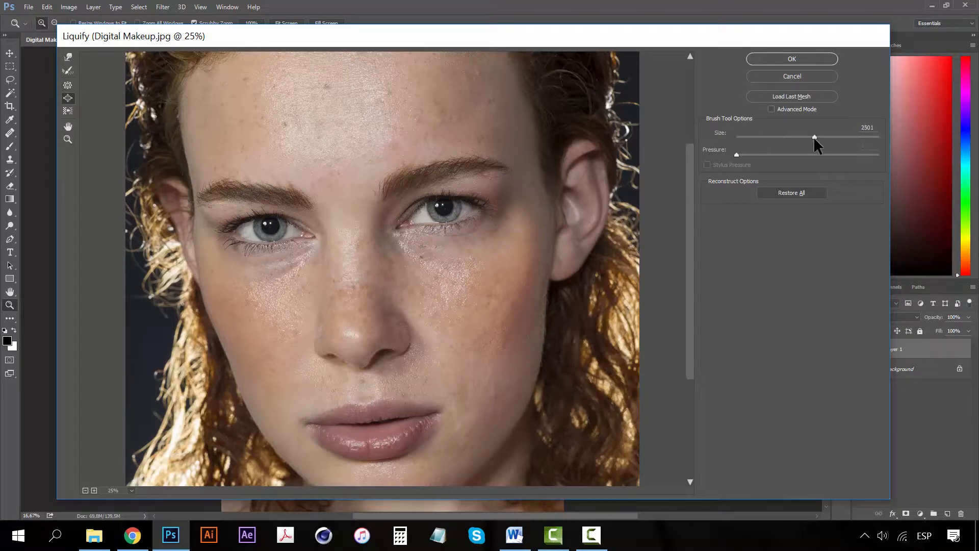
left_click_drag(813, 137, 806, 138)
left_click(873, 127)
type("1000")
key("z")
left_click(444, 285, "alt")
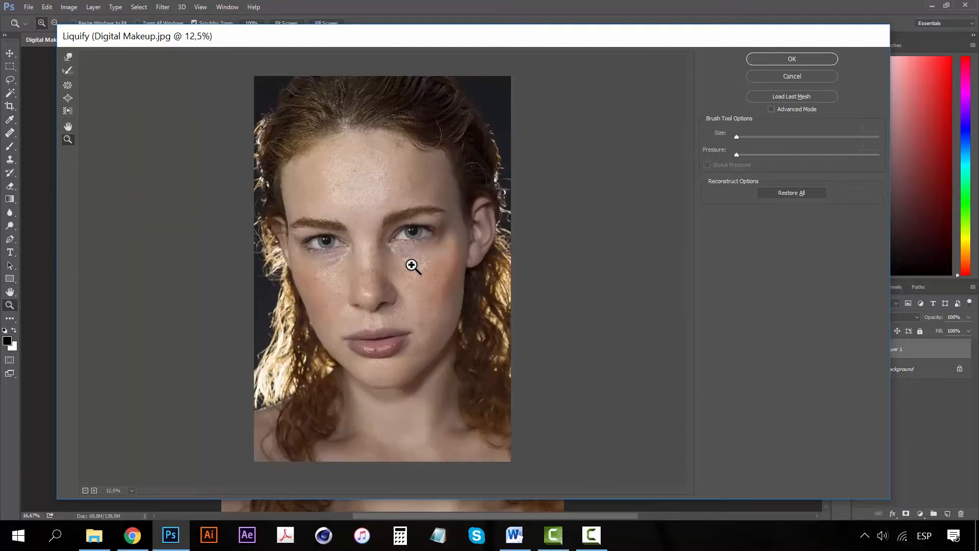
left_click(412, 266)
left_click(411, 266, "alt")
left_click(382, 246)
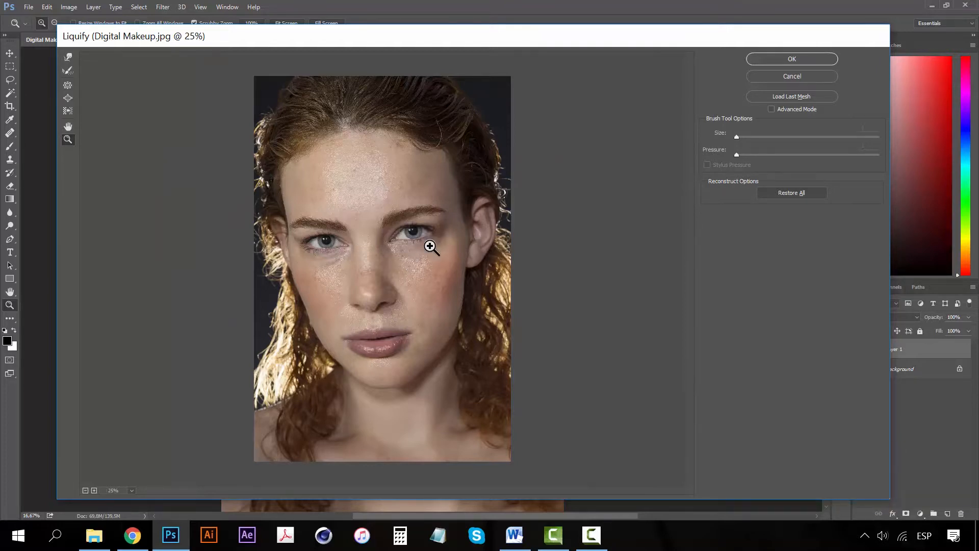
Finish adjusting the face with the Pucker and Bloat tools at size 1000, review the full portrait, and apply the Liquify filter.
left_click(67, 85)
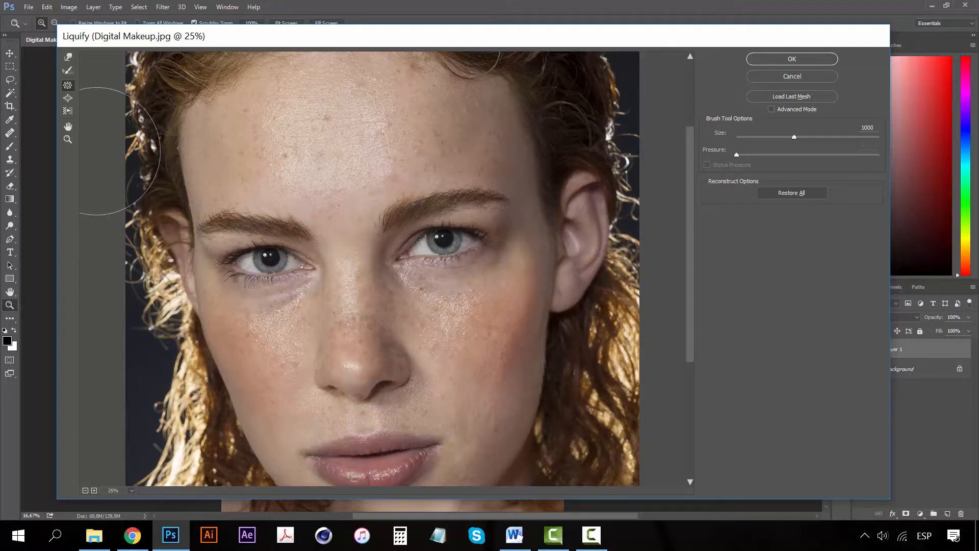
left_click(68, 98)
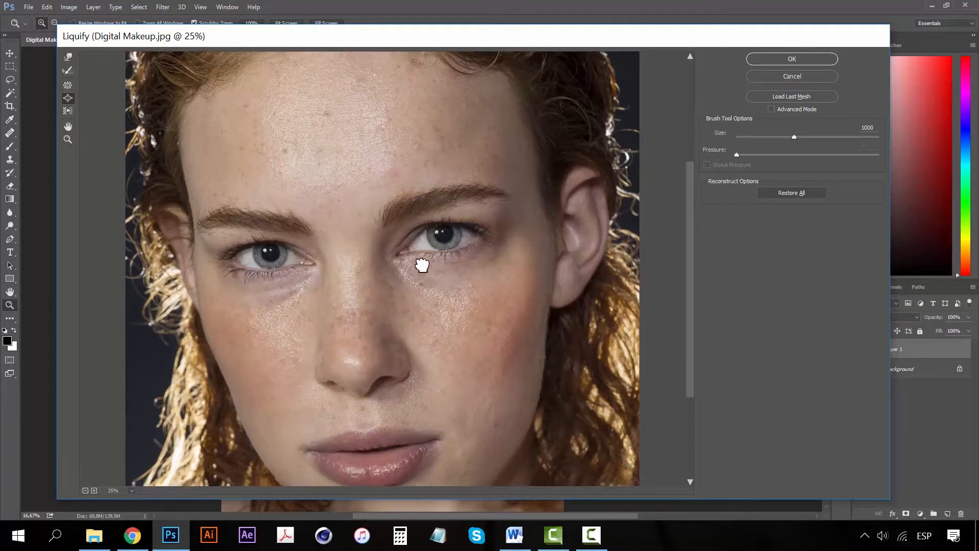
scroll(421, 261, "down", 3)
key("z")
key("alt")
left_click(390, 325, "alt")
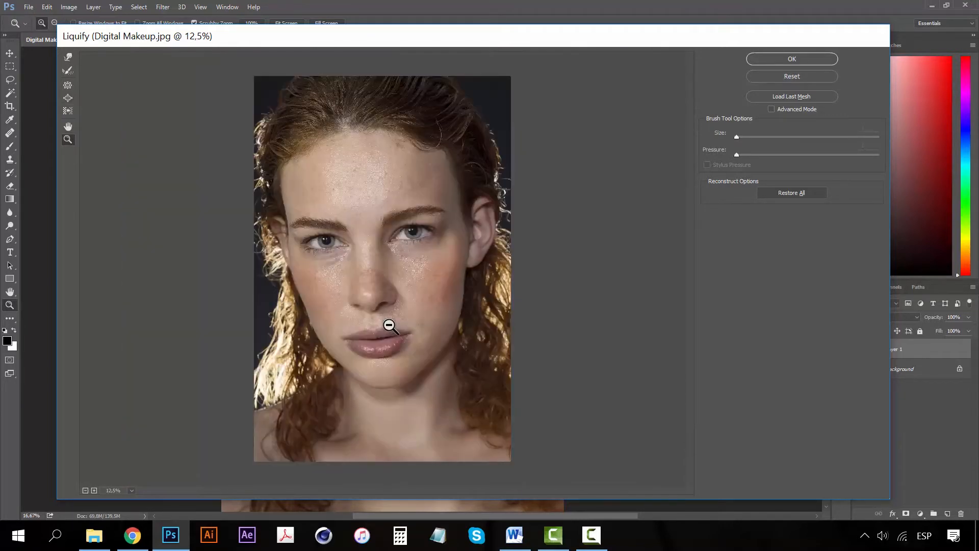
left_click(390, 326, "alt")
left_click(390, 326)
left_click(799, 55)
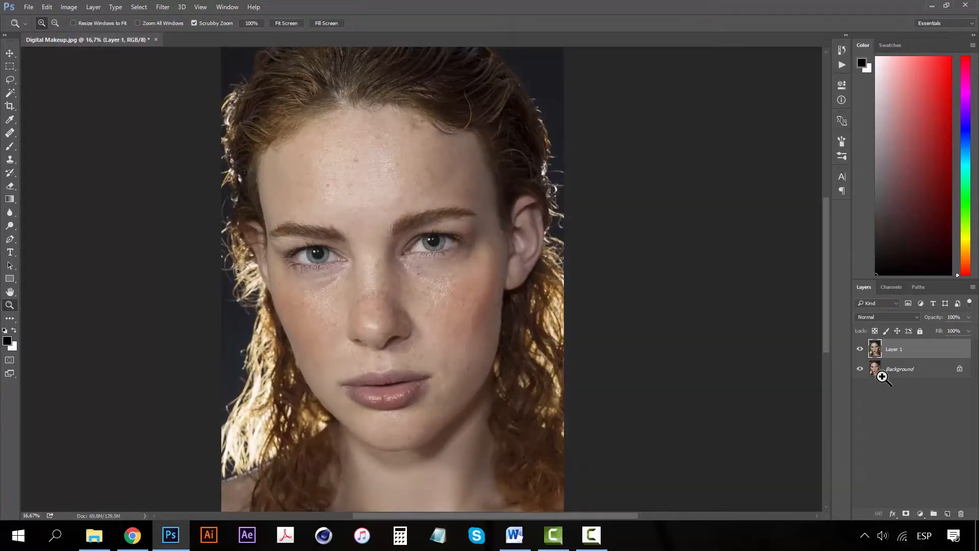
Compare the reshaped portrait with the original by toggling the visibility of Layer 1, both close up and with the whole image in view.
left_click(860, 350)
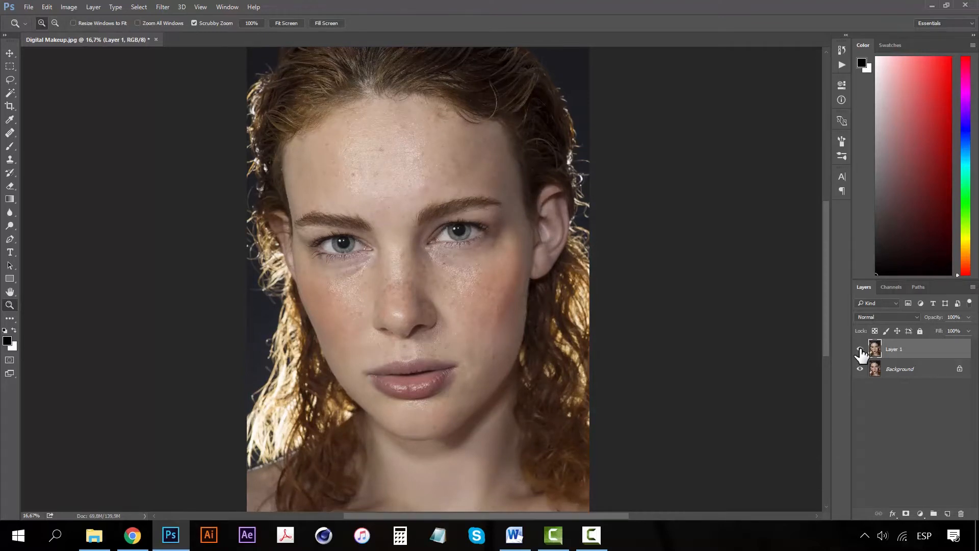
left_click(860, 350)
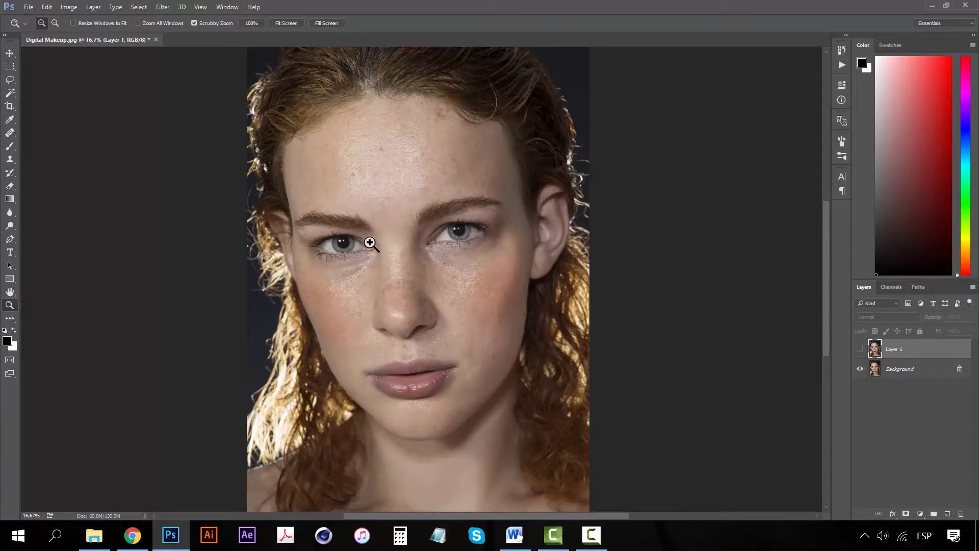
left_click(860, 349)
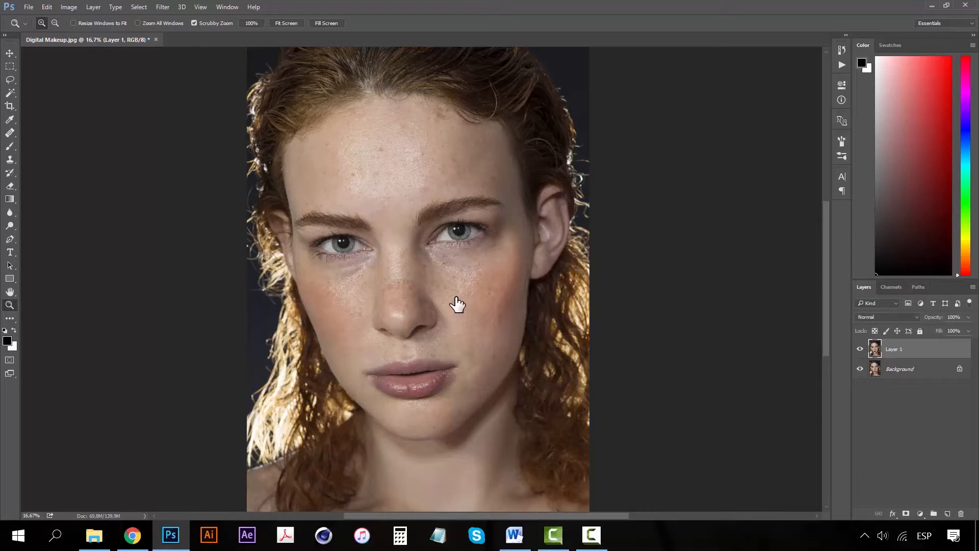
key("alt")
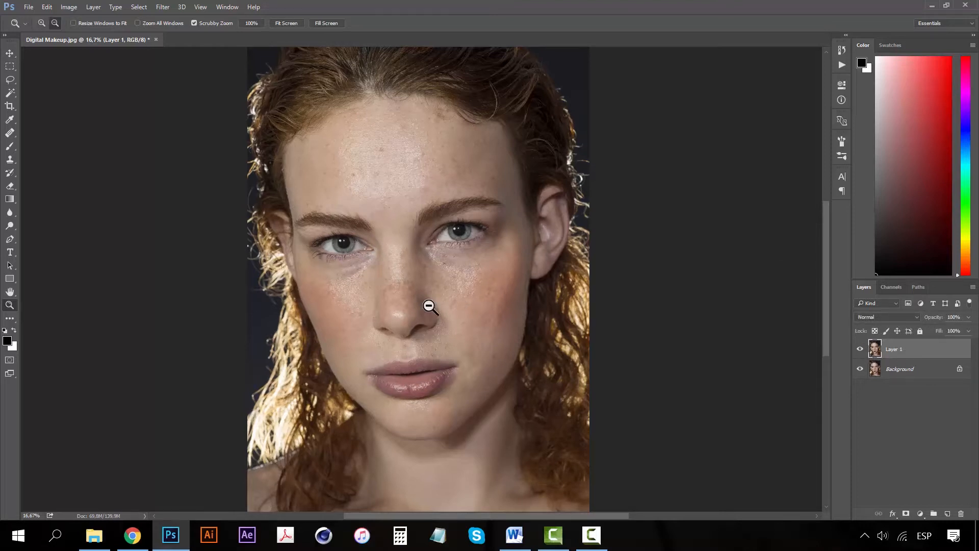
left_click(429, 306, "alt")
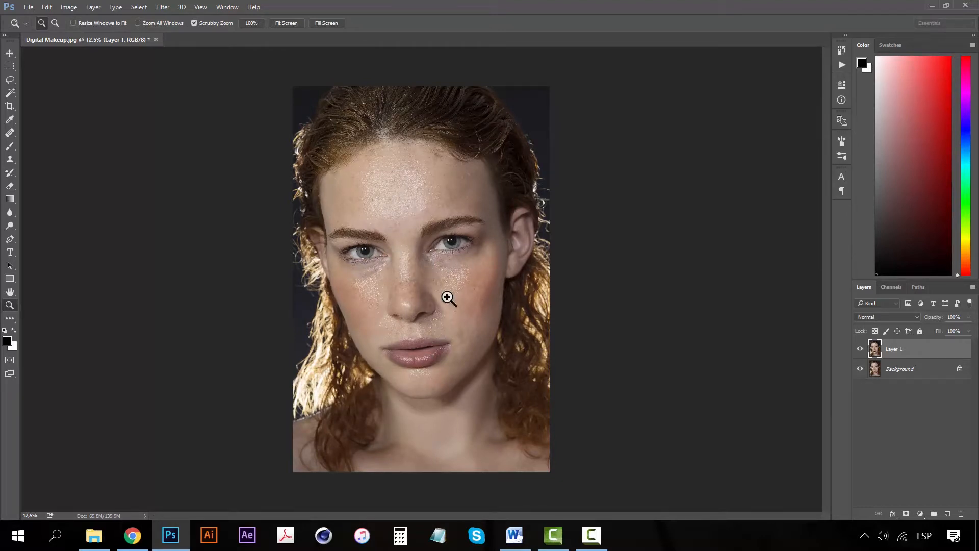
left_click(859, 349)
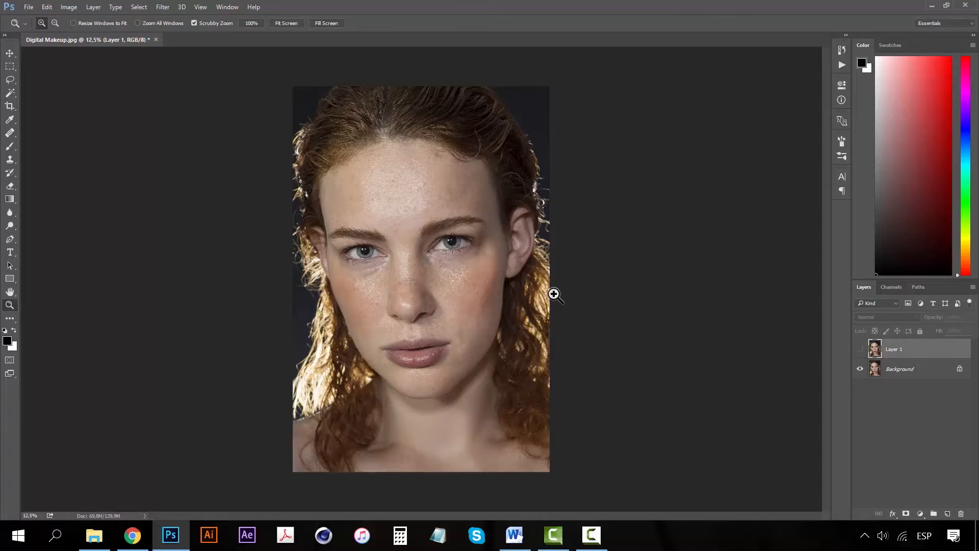
left_click(428, 289)
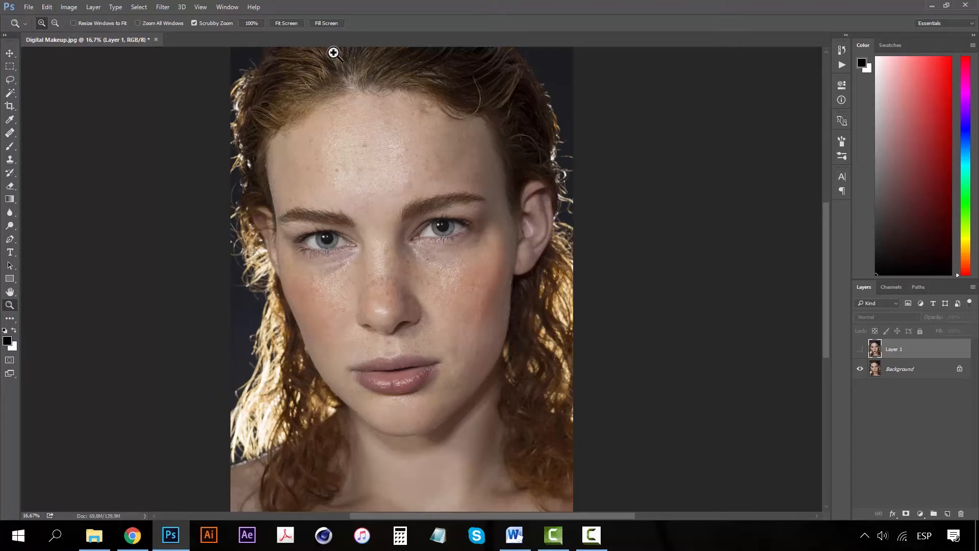
left_click(860, 348)
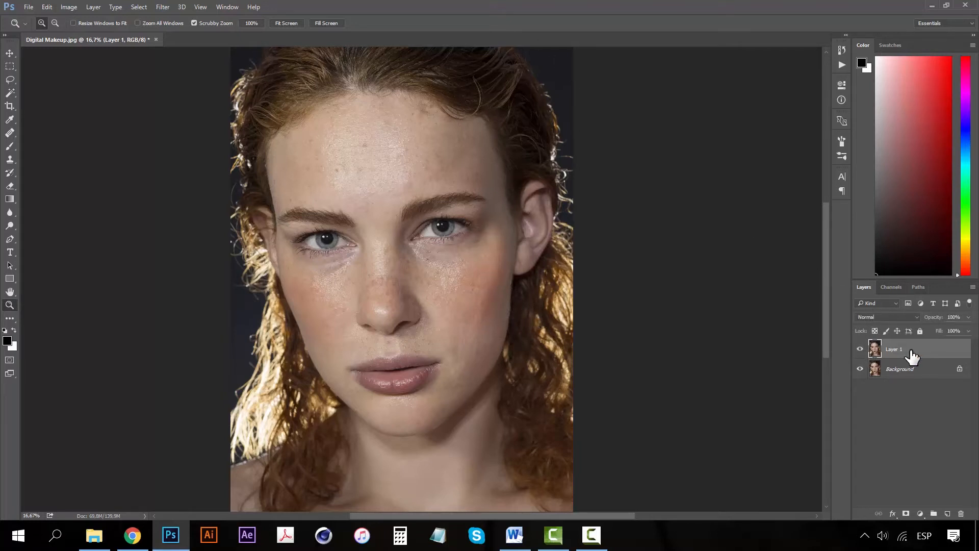
left_click(375, 251, "alt")
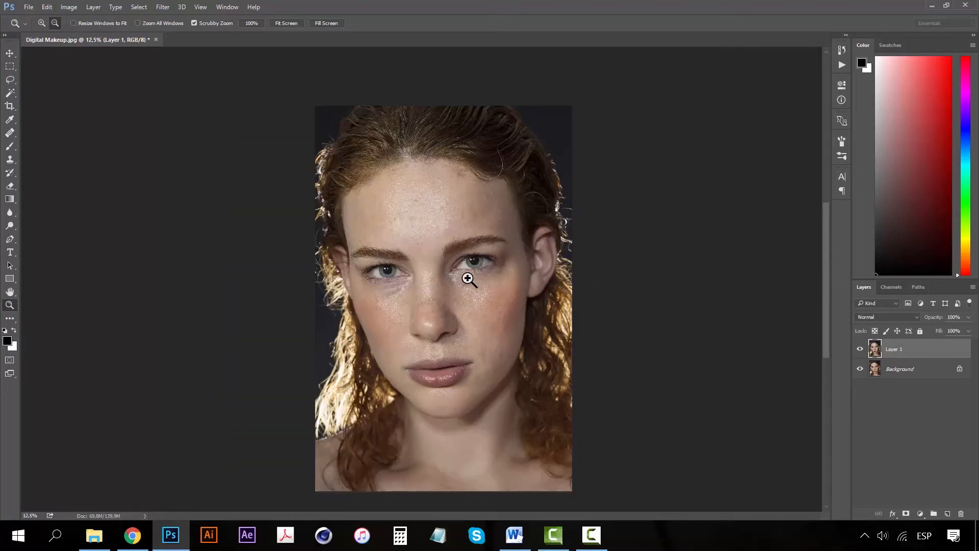
left_click(860, 350)
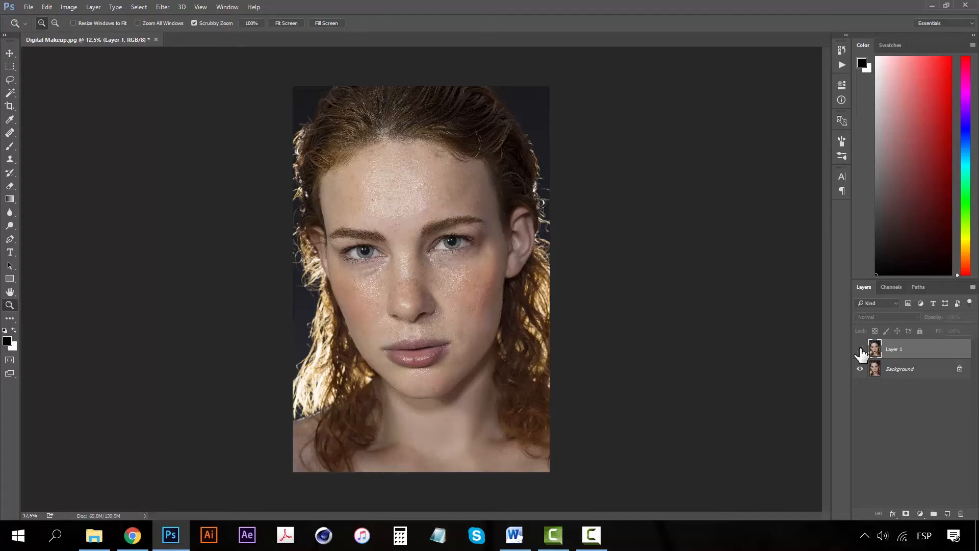
key("ctrl+plus")
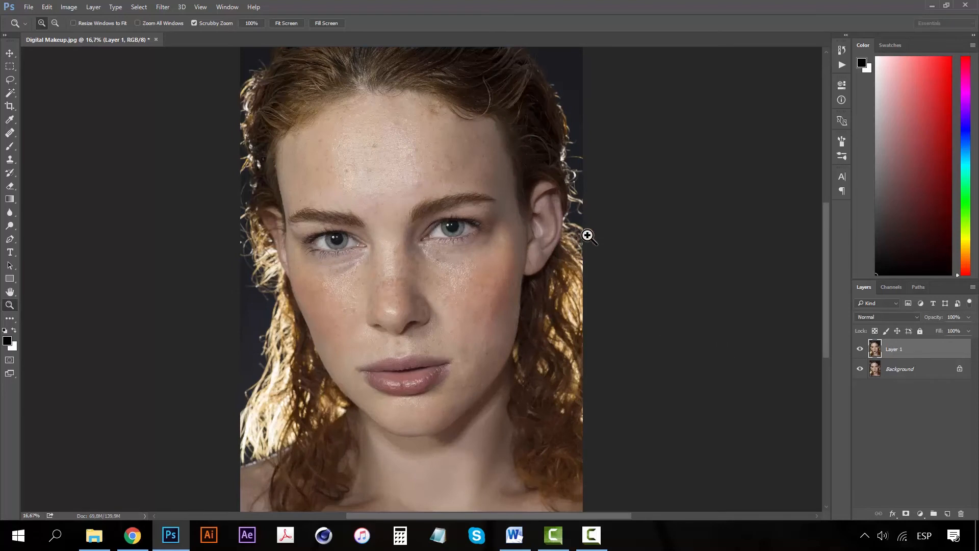